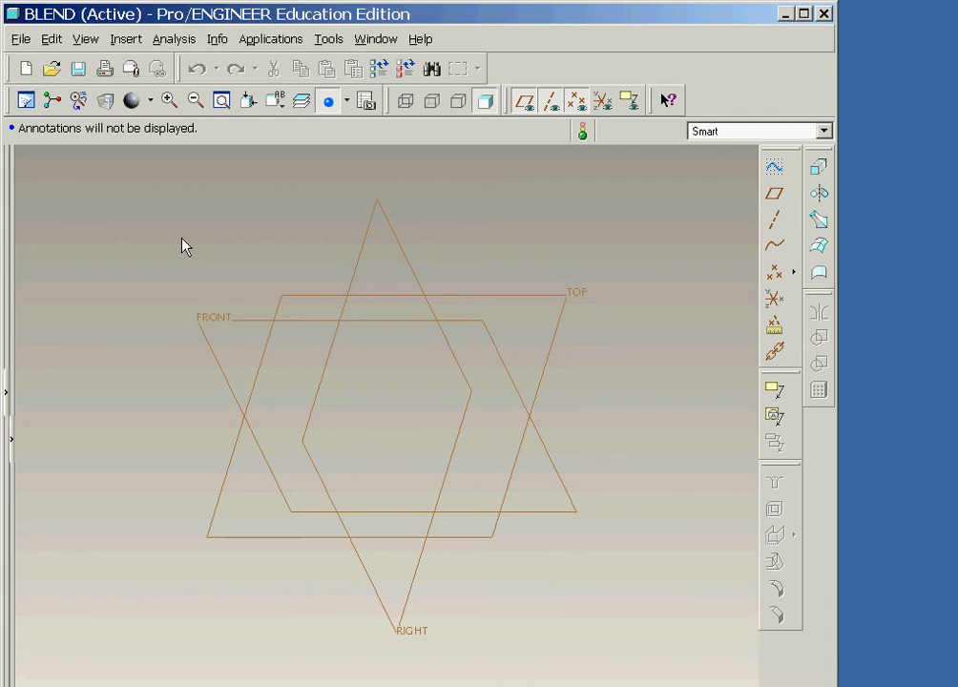
Start a blended protrusion with parallel, regular, sketched sections and straight attributes.
left_click(126, 39)
mouse_move(191, 239)
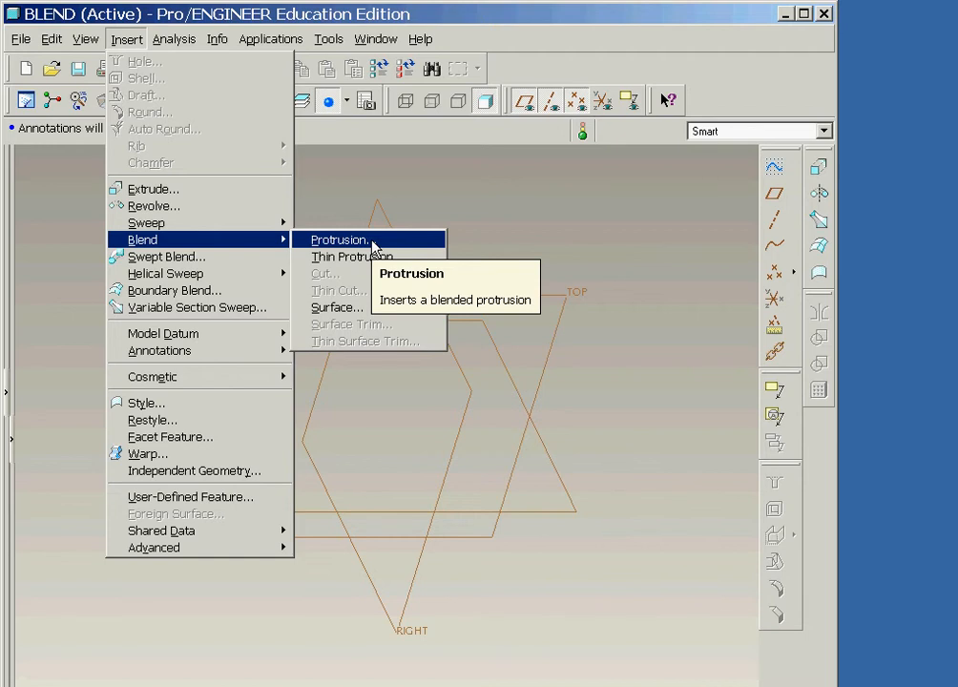
left_click(374, 243)
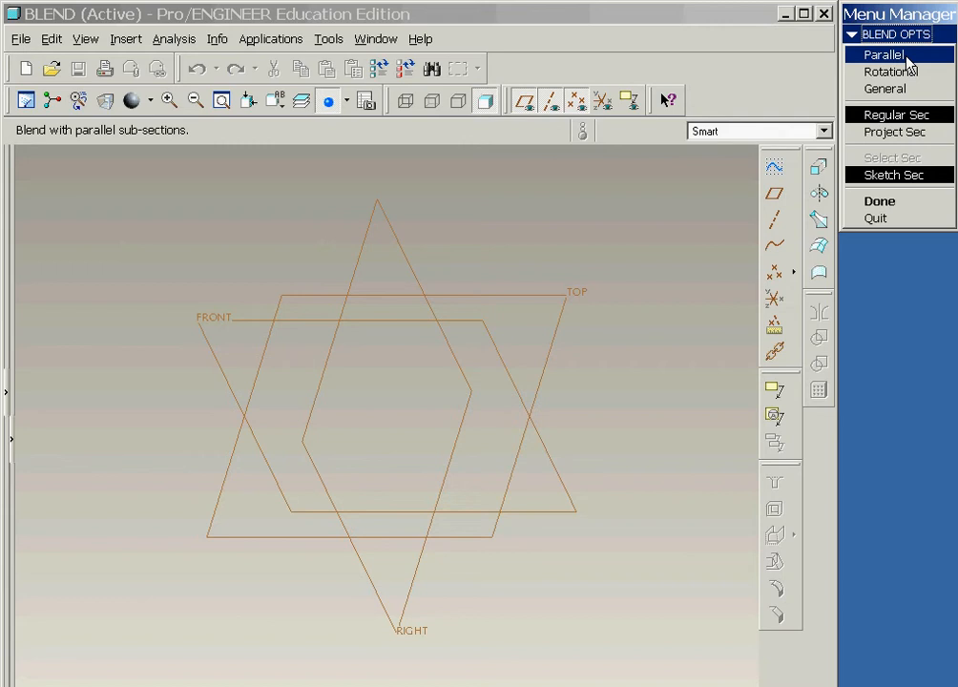
left_click(909, 177)
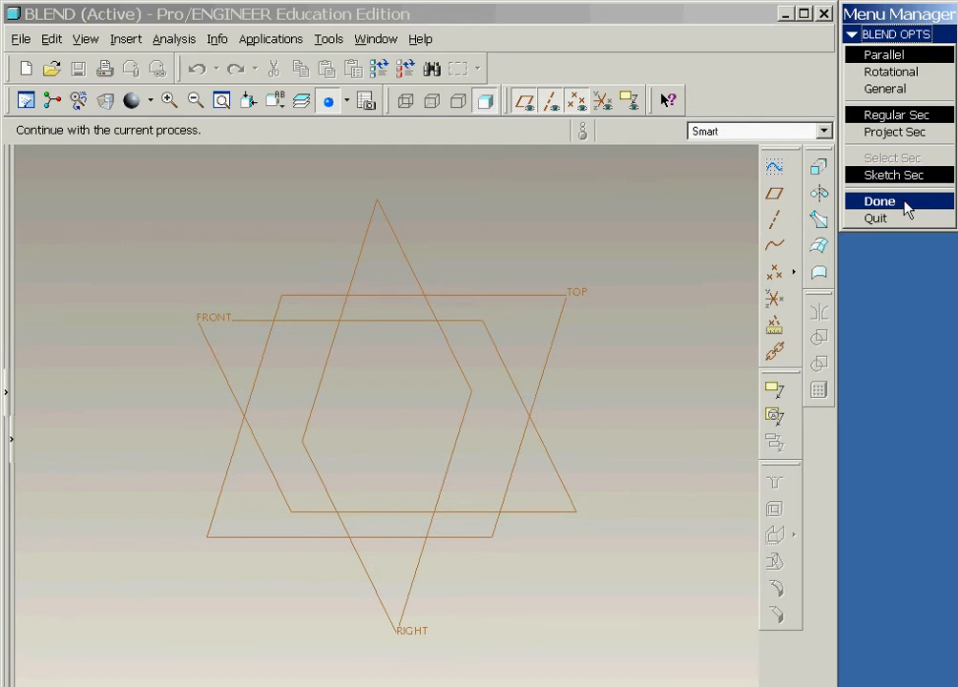
left_click(906, 203)
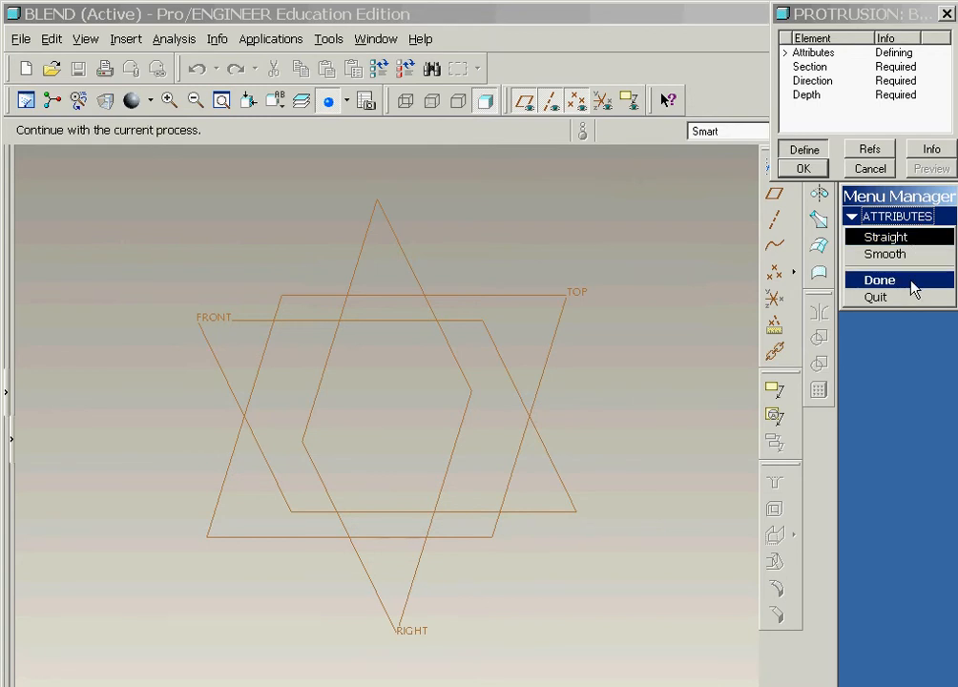
left_click(912, 282)
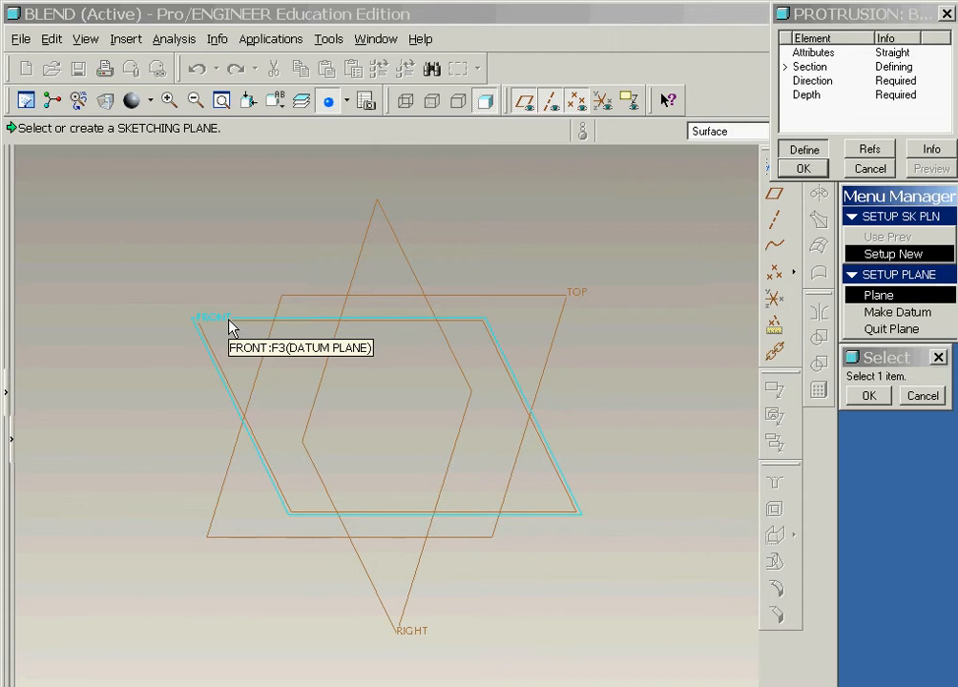
Set the FRONT datum plane as the sketching plane, accept its direction, and orient the RIGHT datum plane as the right reference.
left_click(232, 328)
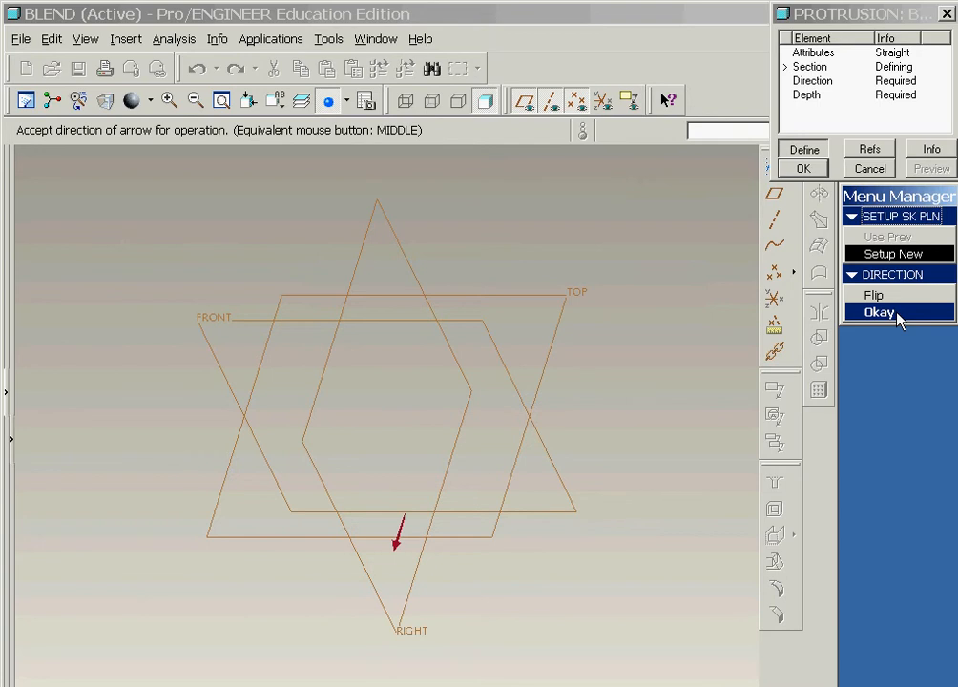
left_click(900, 315)
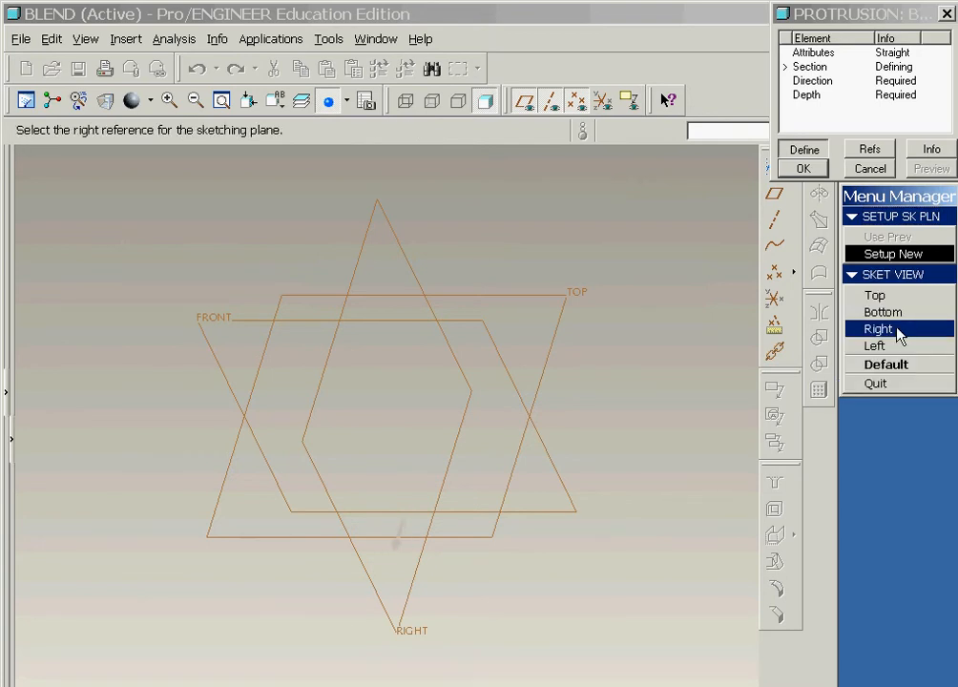
left_click(899, 330)
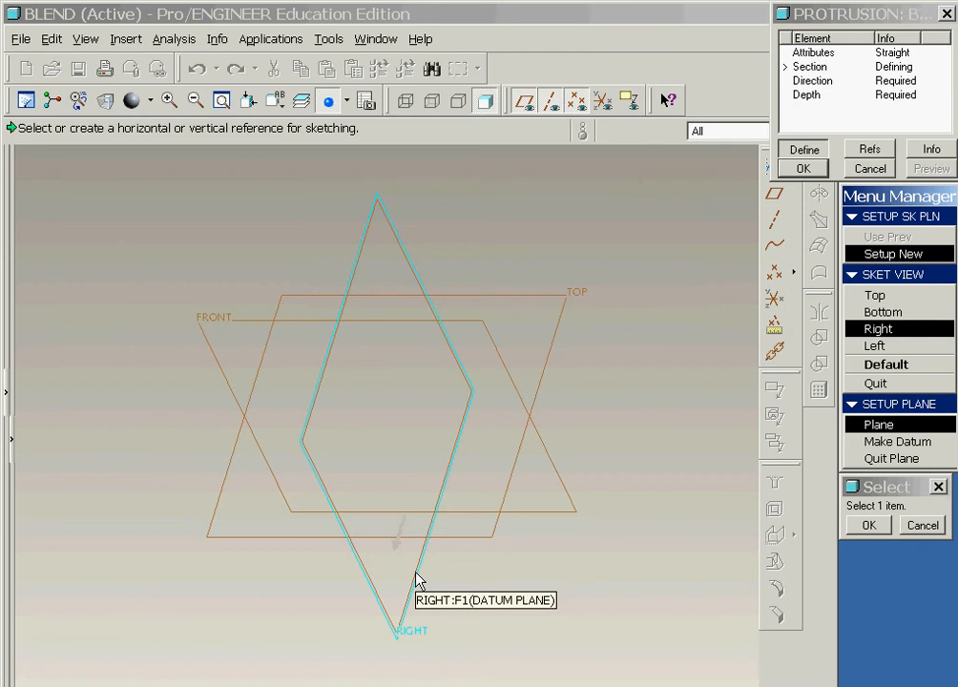
left_click(416, 576)
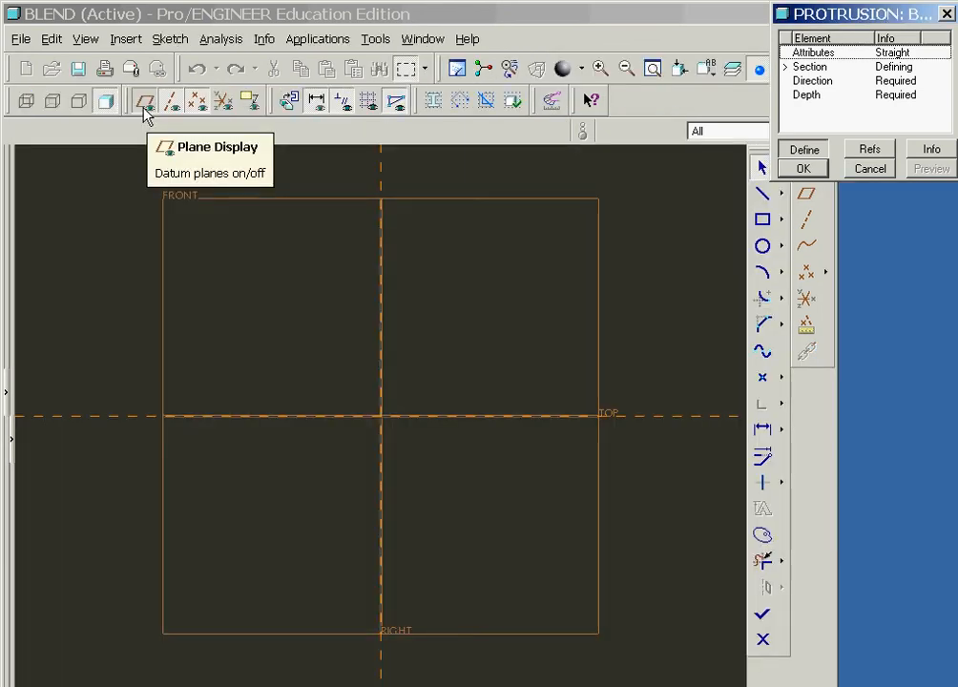
Hide the datum planes and sketch two equal horizontal lines about 244 long, one above and one below the horizontal reference.
left_click(144, 107)
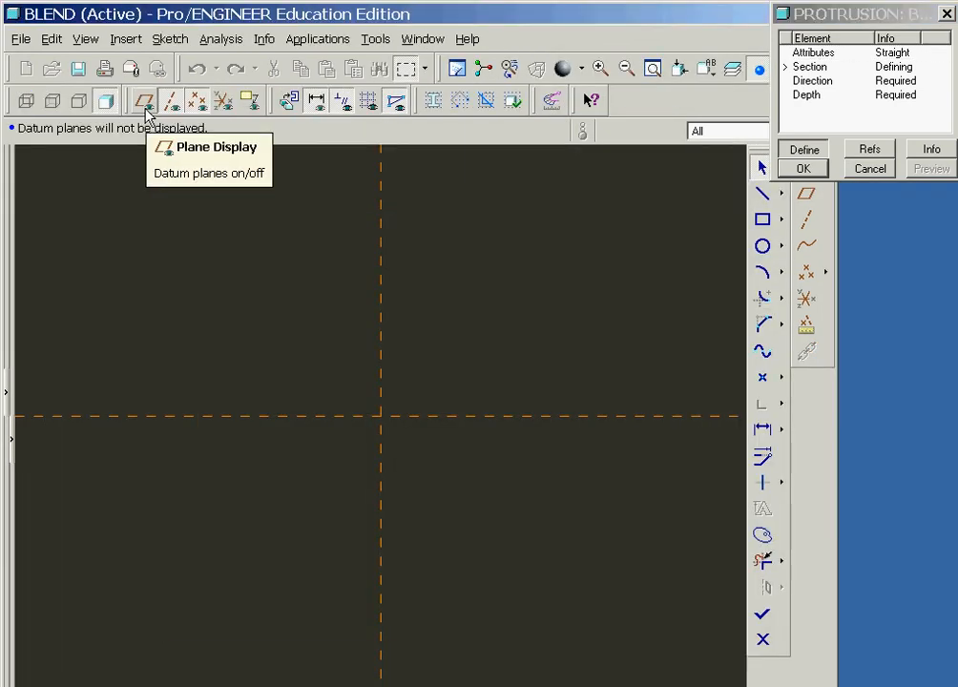
left_click(763, 195)
left_click(487, 341)
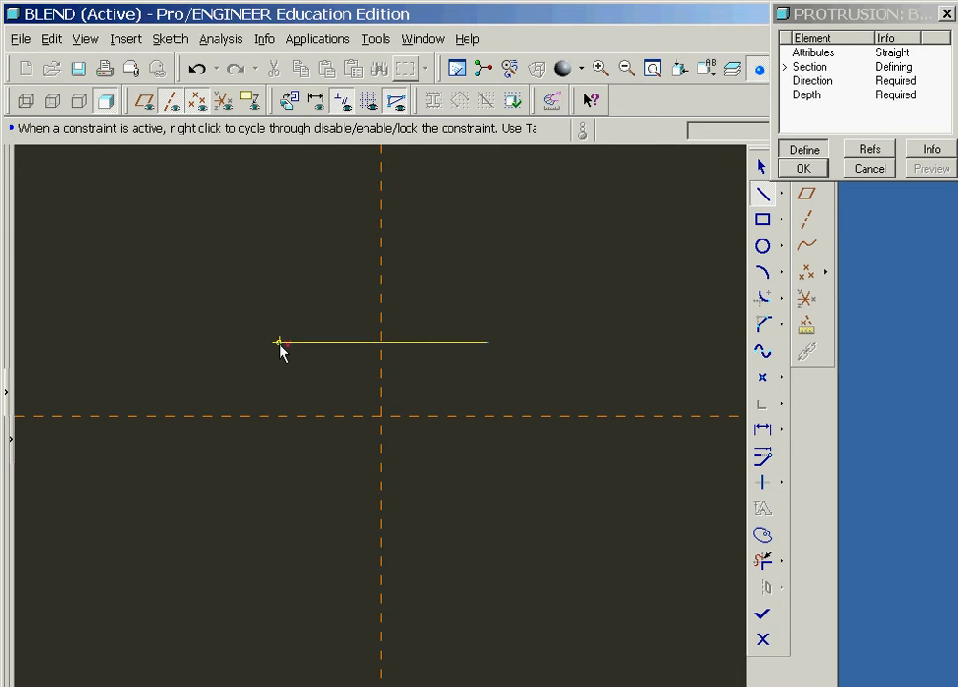
left_click(277, 342)
middle_click(278, 344)
left_click(278, 474)
left_click(487, 475)
middle_click(496, 493)
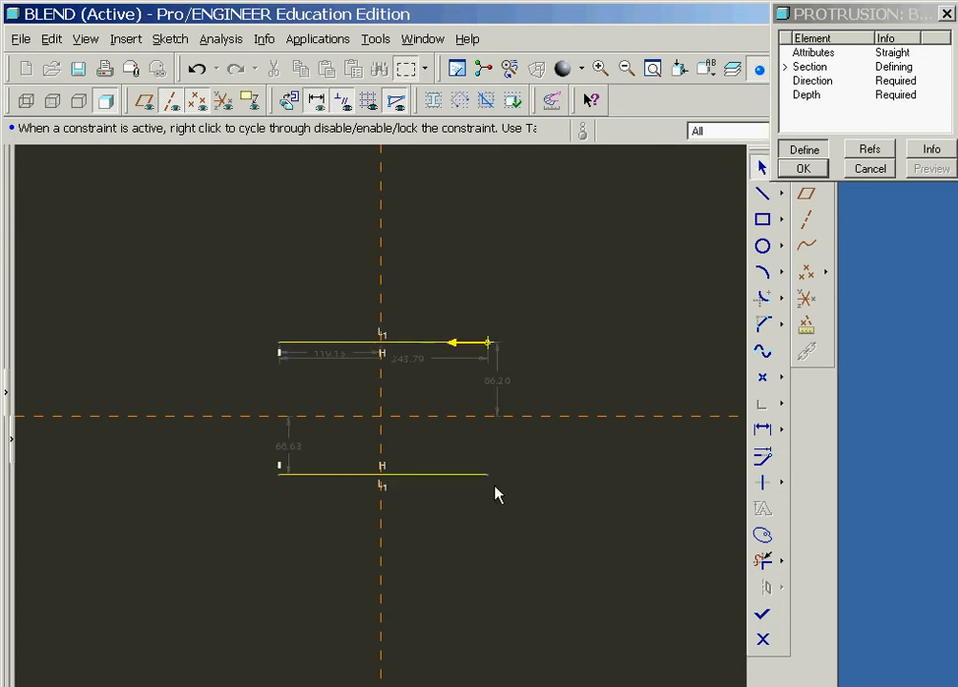
Close the first section by joining the line ends on both sides with outward-bowing arcs.
left_click(763, 277)
left_click(488, 342)
left_click(488, 474)
left_click(507, 410)
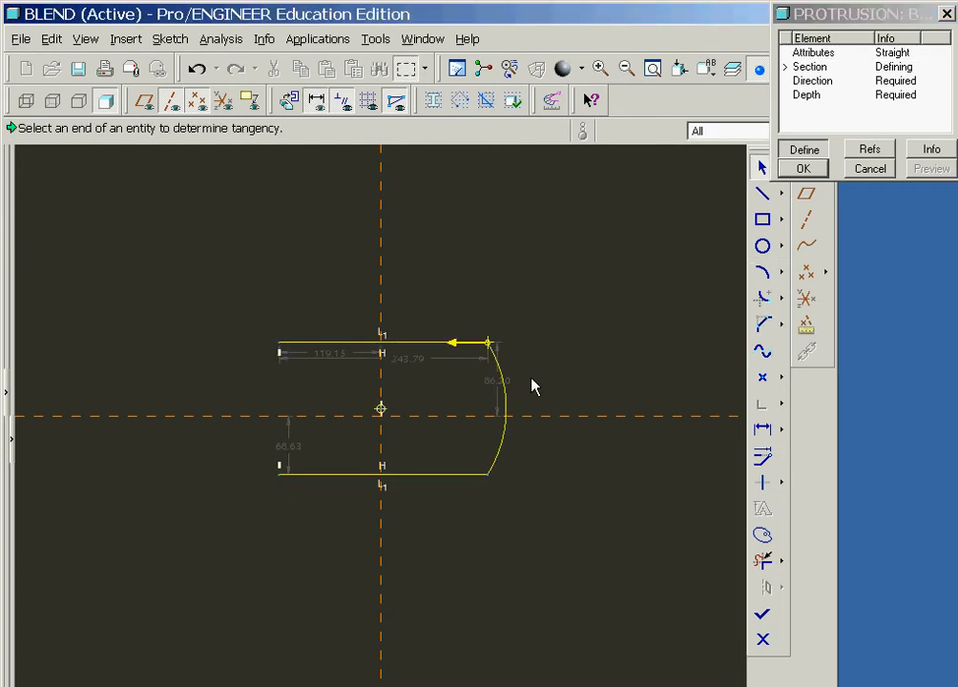
left_click(278, 342)
left_click(277, 474)
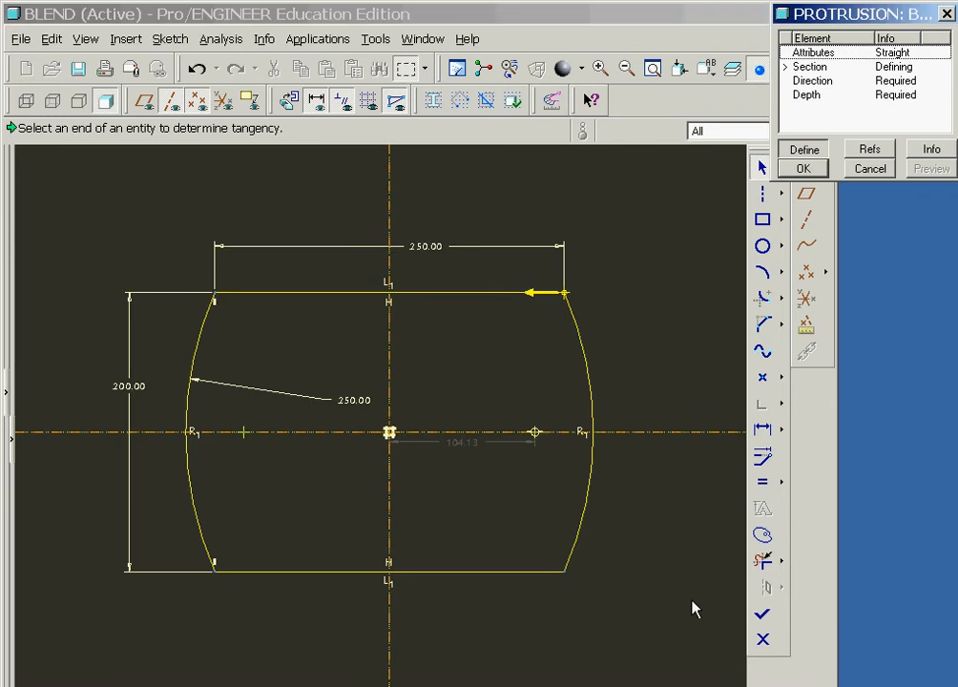
Switch to the second section and sketch two equal horizontal lines about 466 long, extending past the first section on both sides.
right_click(580, 226)
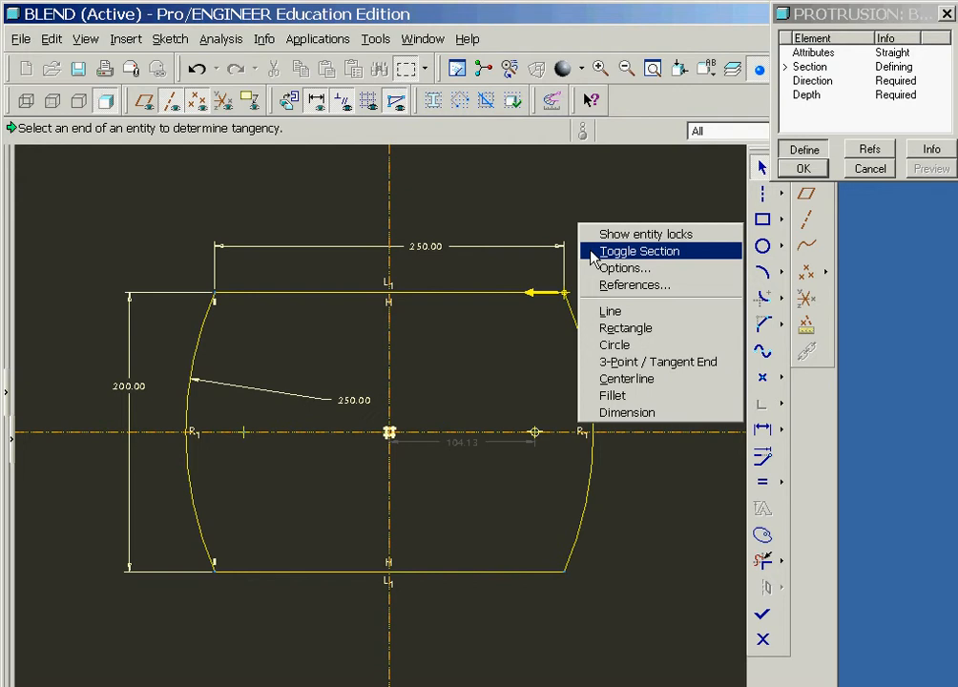
left_click(592, 252)
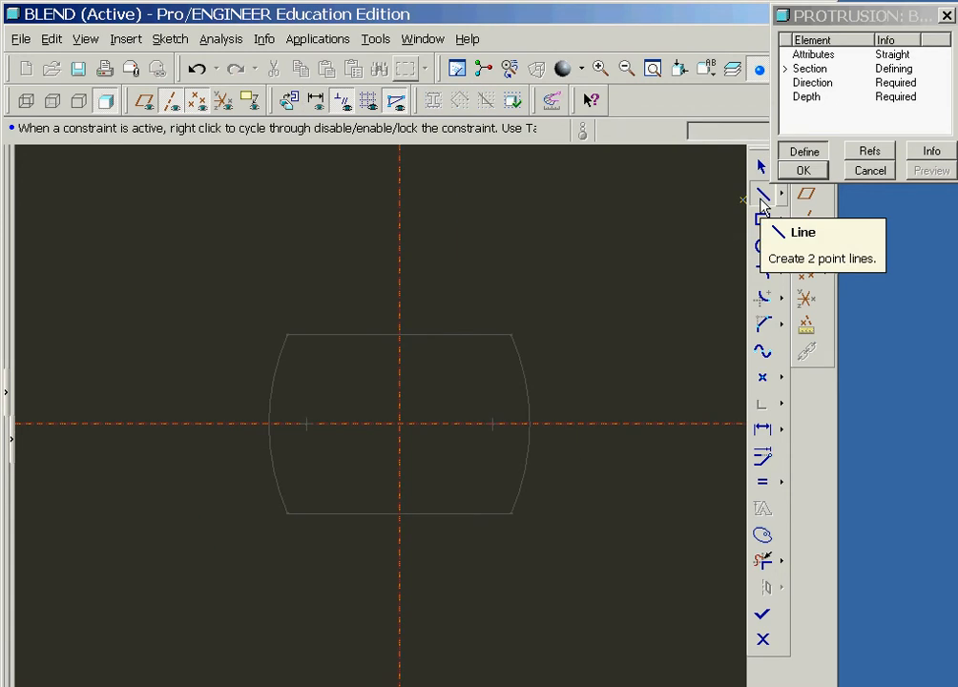
left_click(764, 196)
left_click(608, 365)
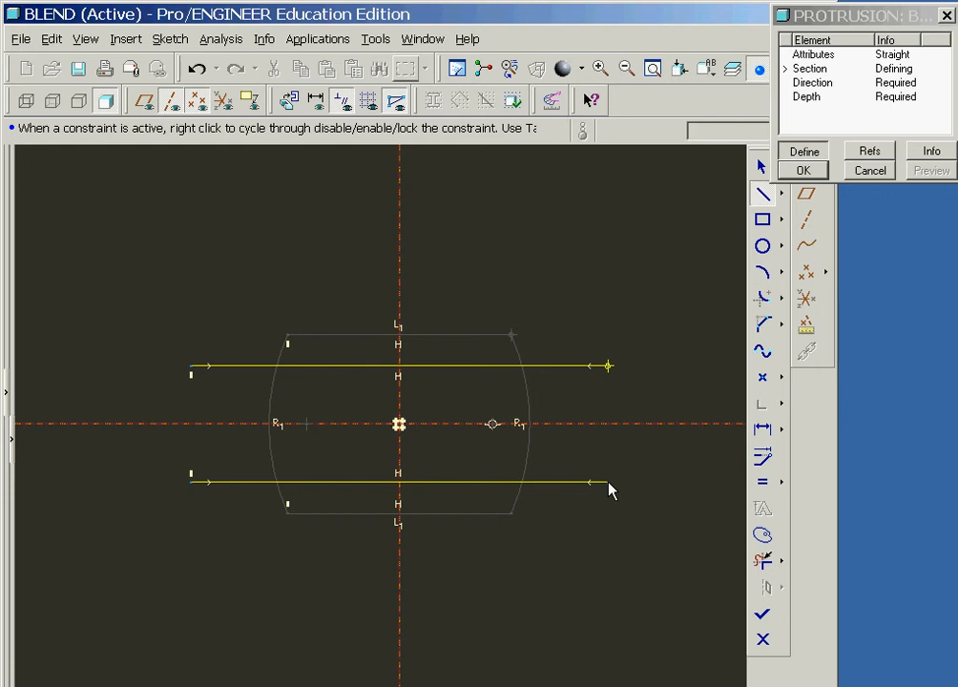
middle_click(610, 491)
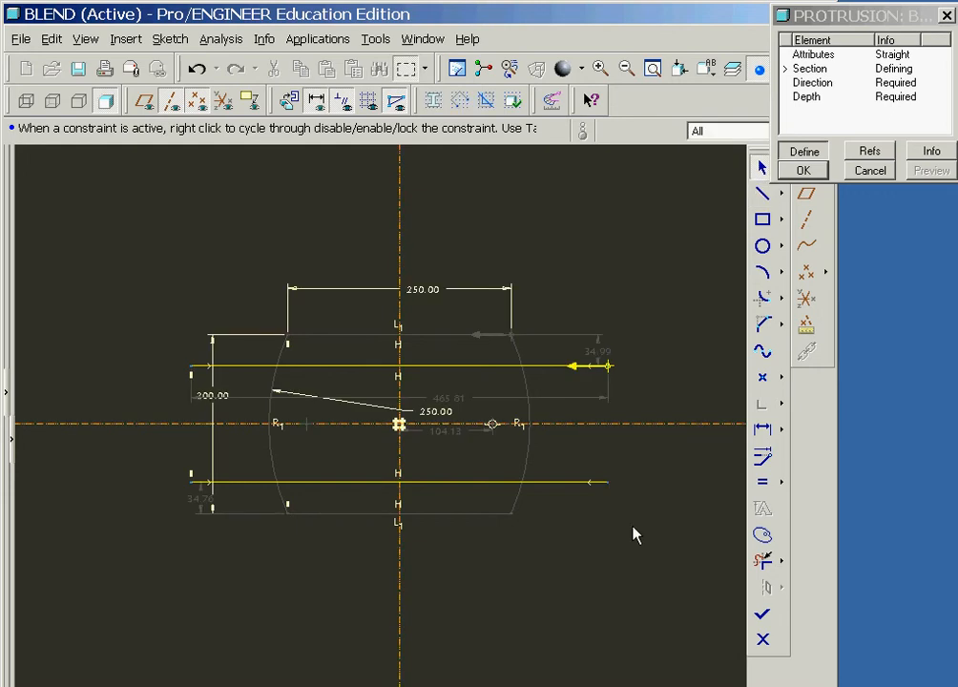
Close the second section into a slot shape with tangent semicircular arcs at both ends.
left_click(763, 275)
left_click(608, 482)
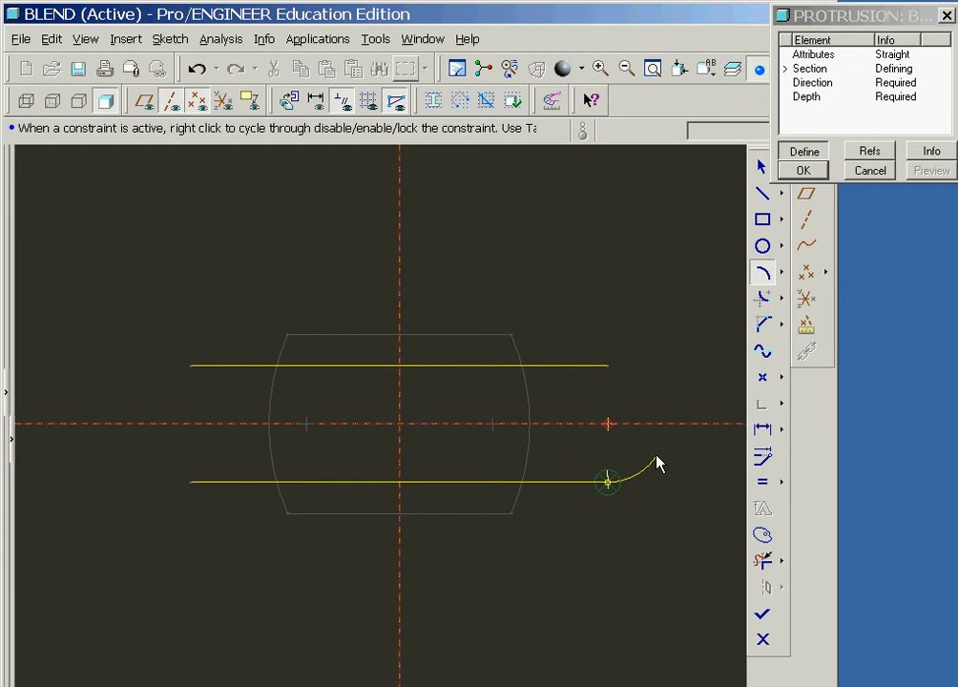
left_click(608, 366)
left_click(191, 367)
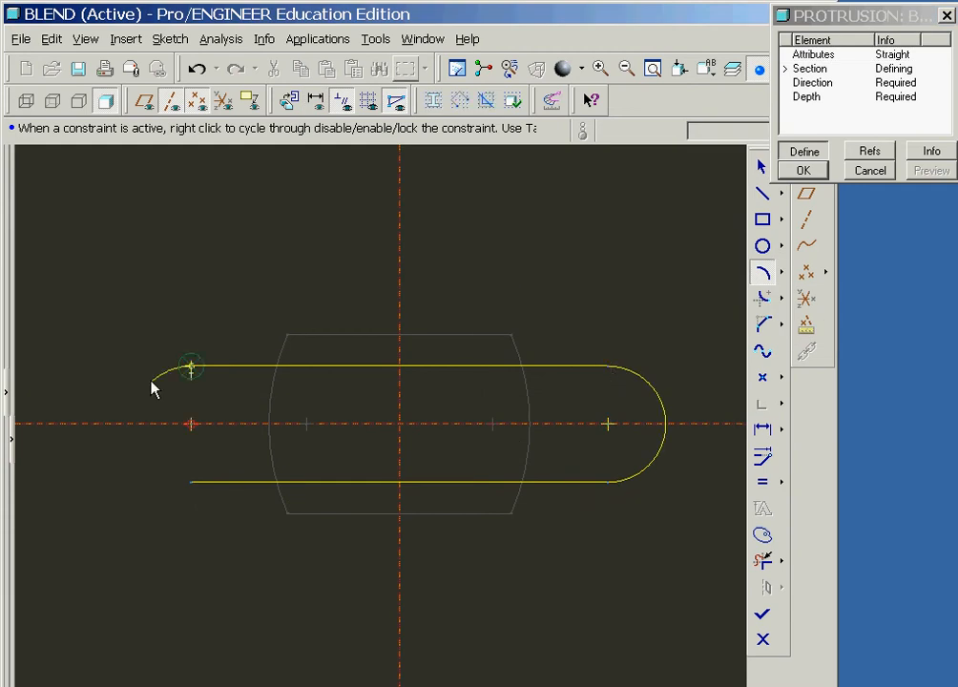
left_click(190, 483)
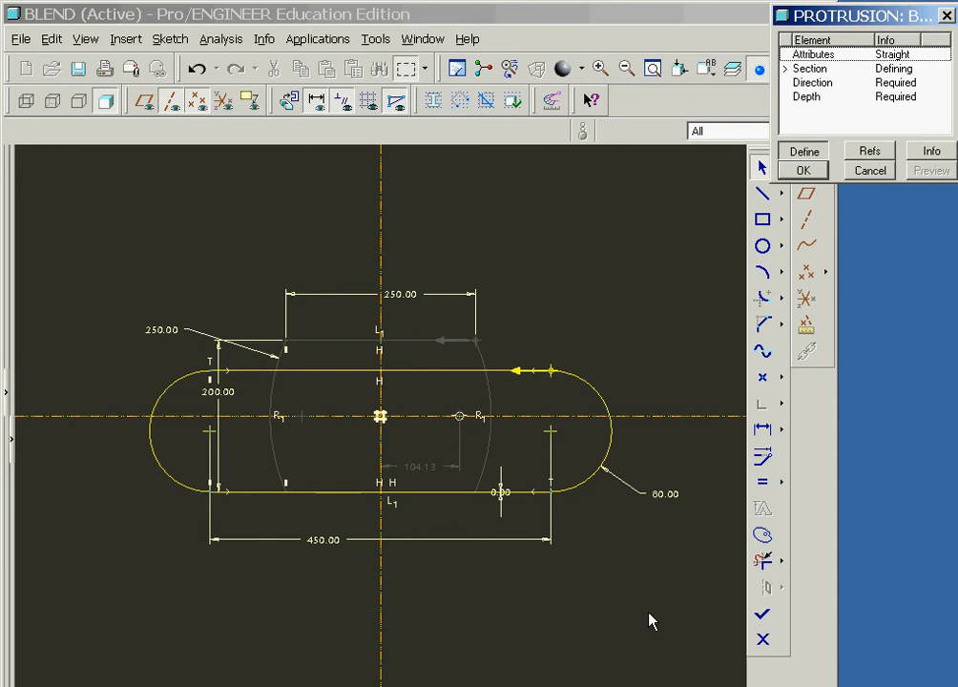
Switch to the third section and sketch a wide upward-bulging arc centred on the vertical reference across the earlier sections.
right_click(579, 244)
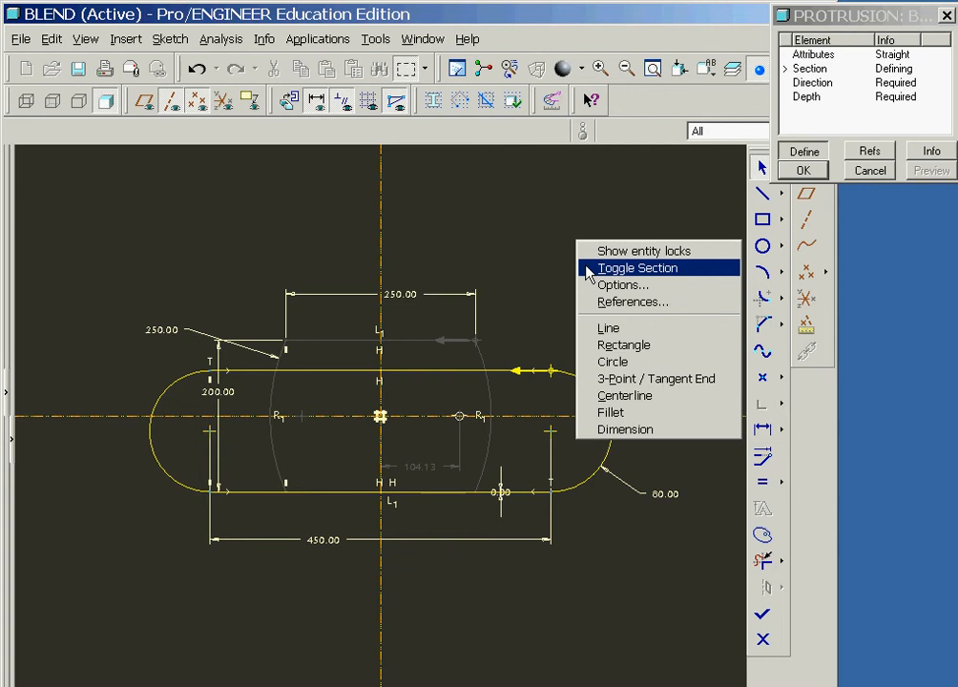
left_click(587, 269)
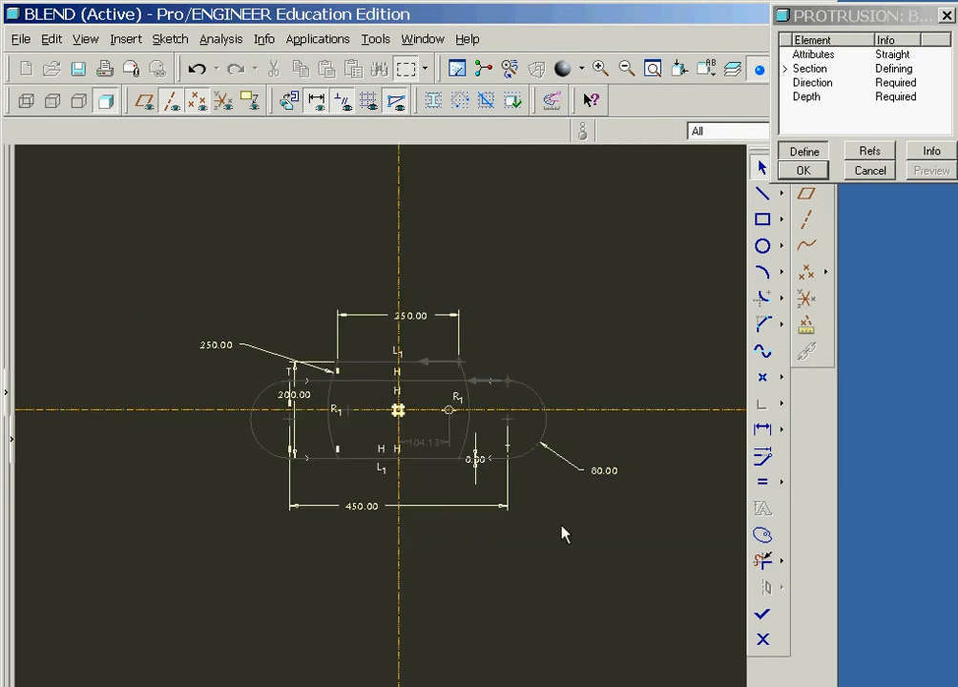
left_click(763, 273)
left_click(592, 513)
left_click(218, 513)
left_click(397, 385)
middle_click(390, 355)
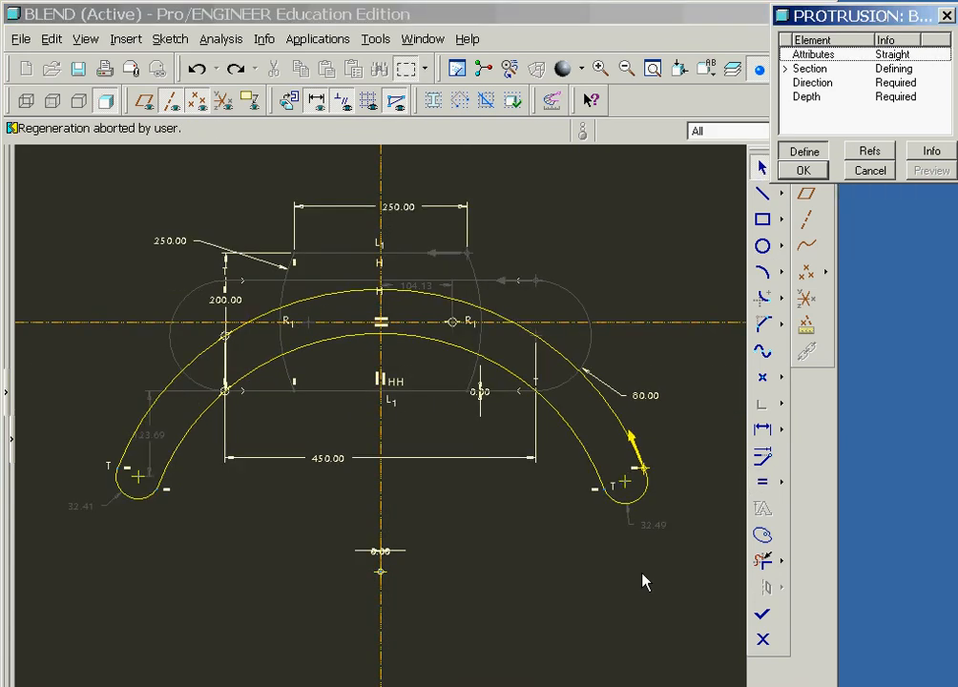
Accept the sketched sections and build the blend with a depth of 400 for both section 2 and section 3.
left_click(766, 622)
type("400")
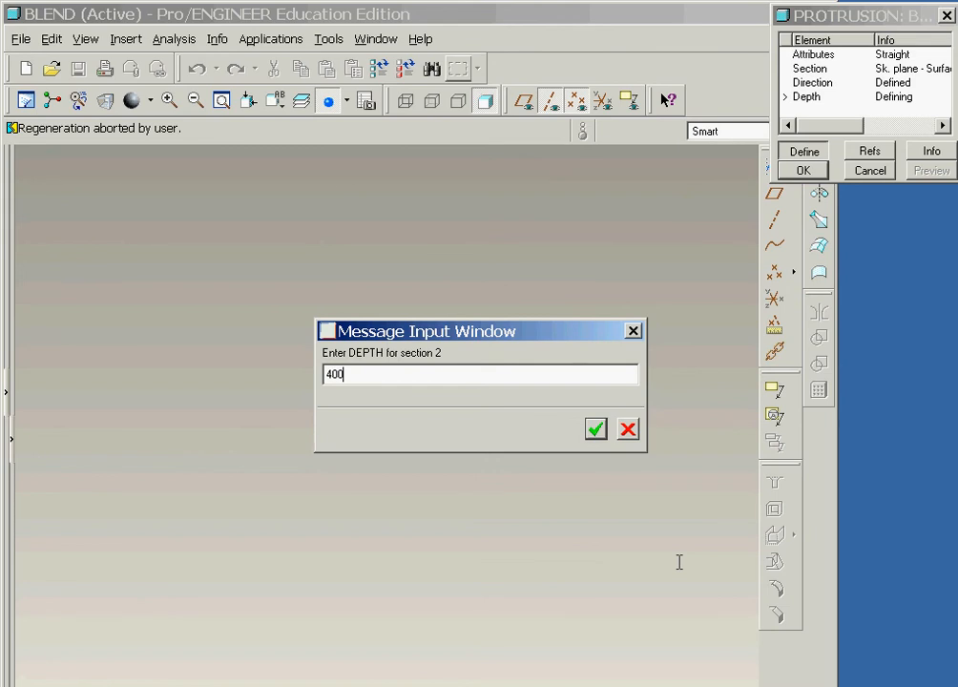
left_click(596, 431)
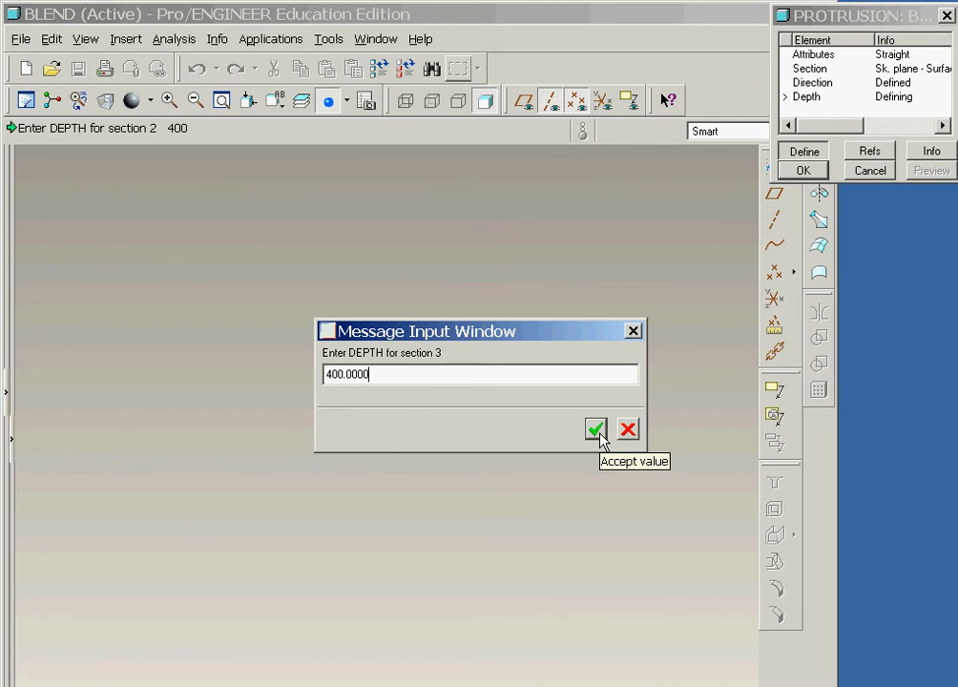
left_click(597, 432)
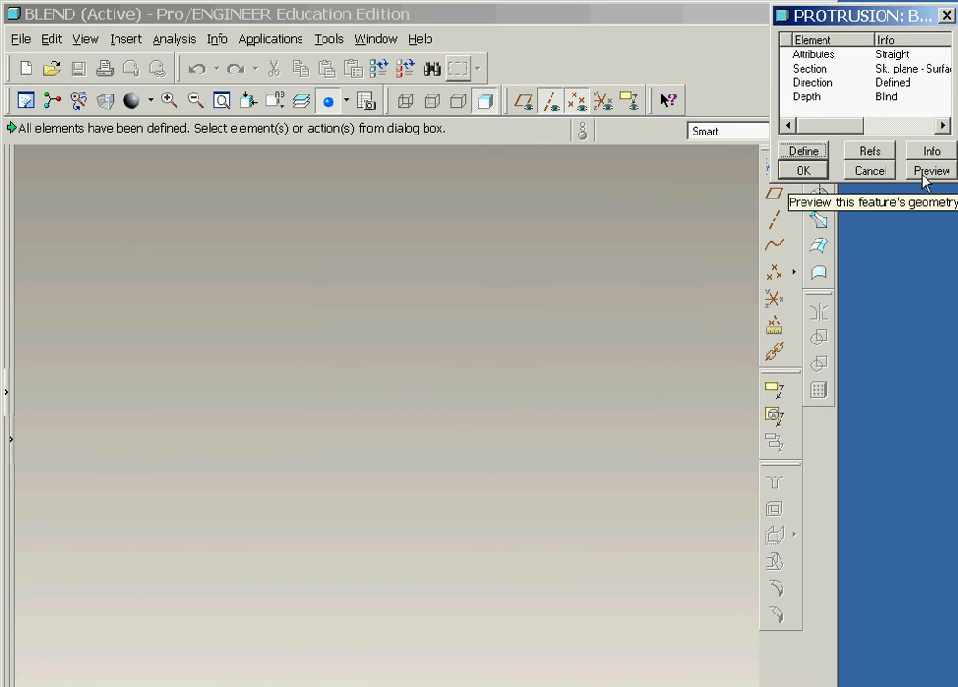
left_click(923, 177)
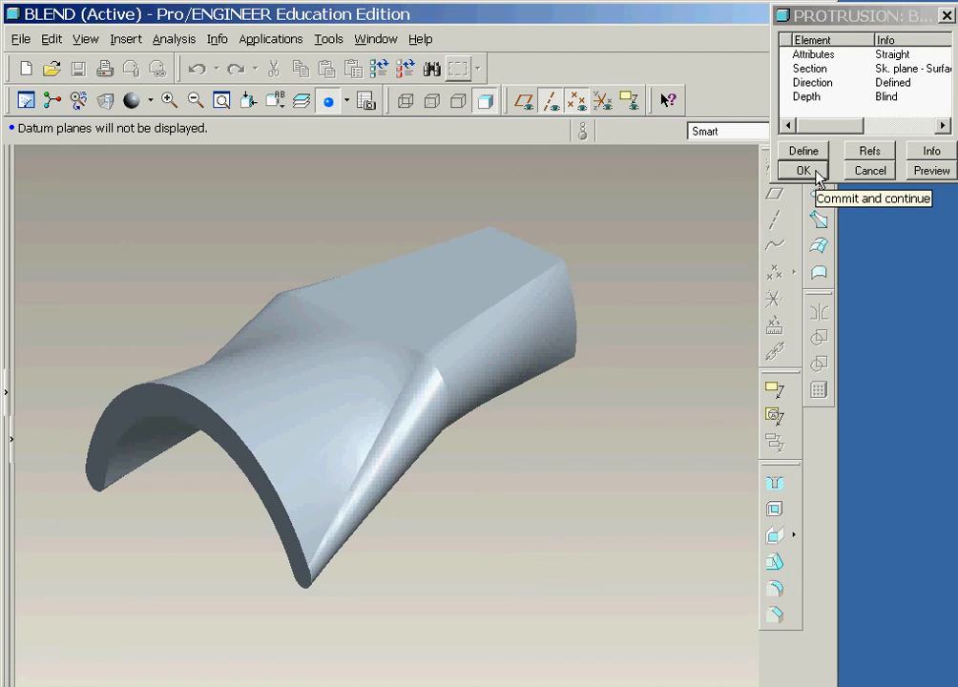
left_click(815, 171)
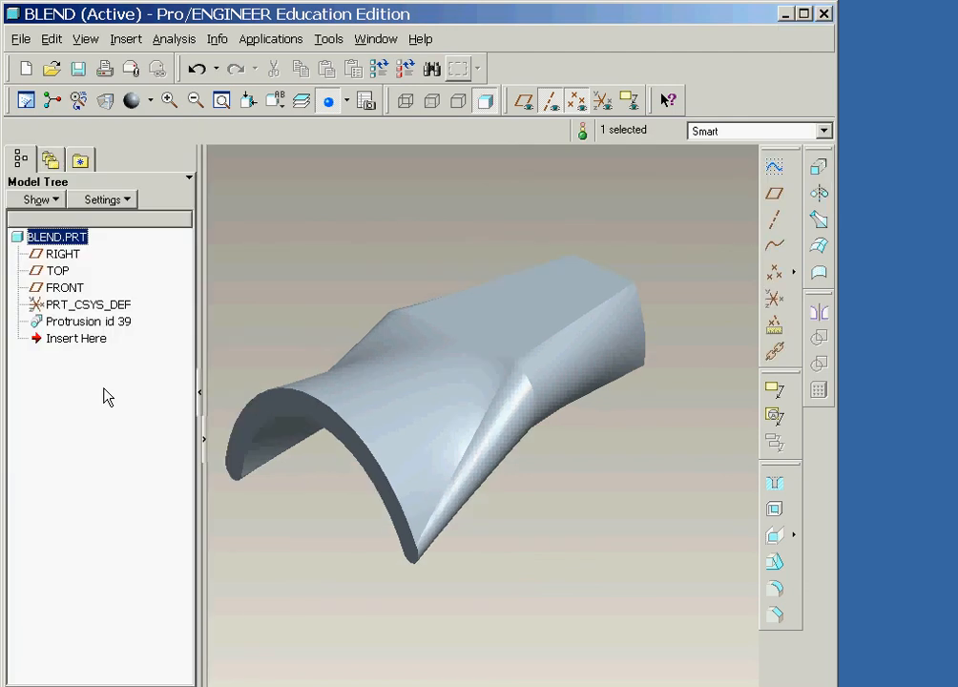
Redefine the blend protrusion's attributes from the model tree, changing the transition between sections to Smooth.
left_click(62, 323)
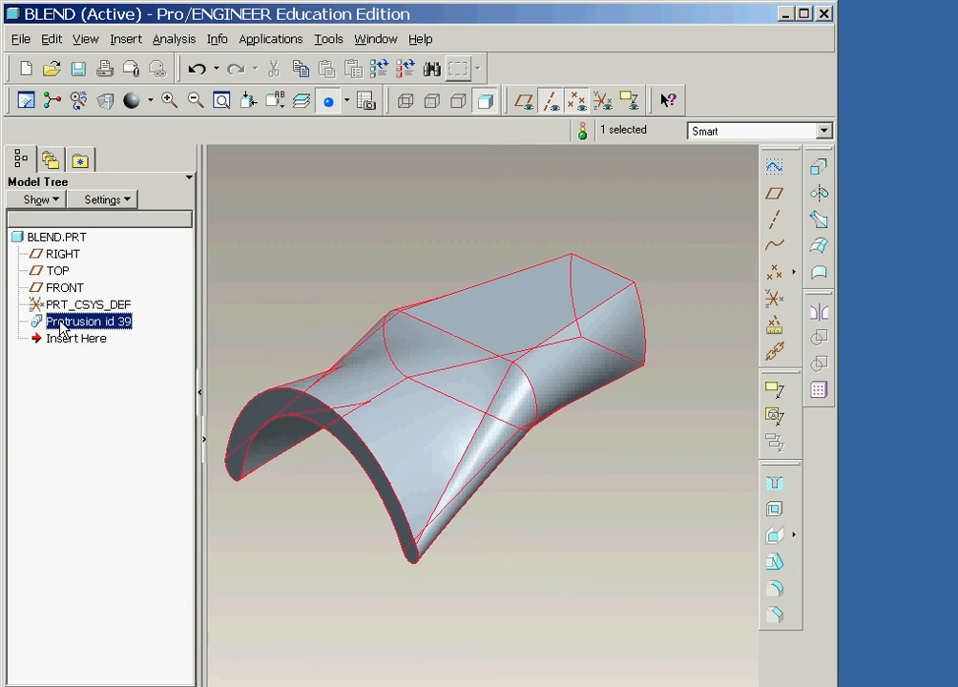
right_click(62, 325)
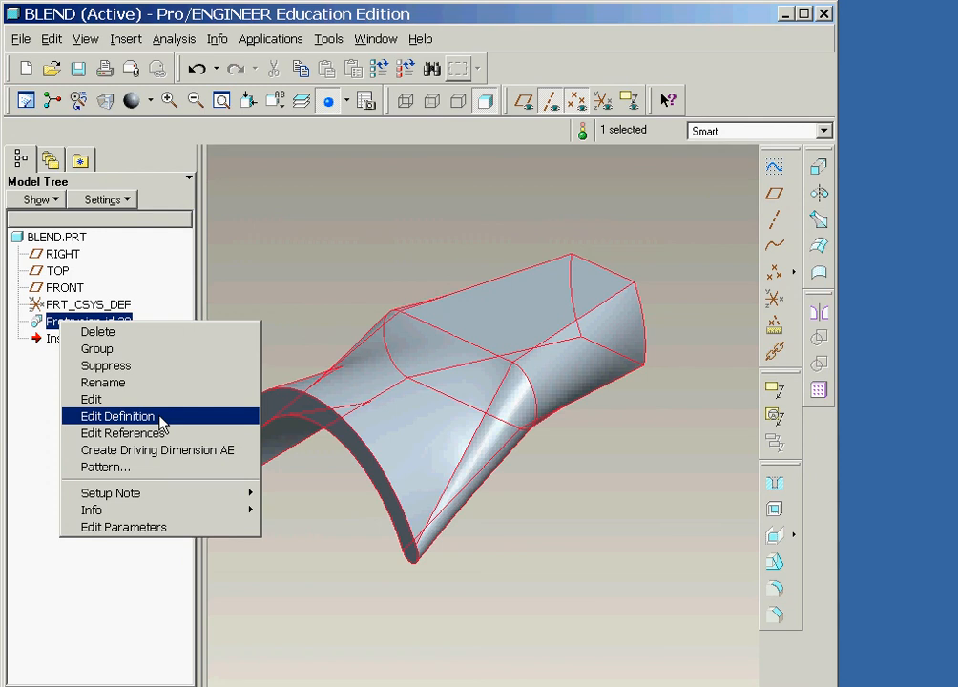
left_click(118, 416)
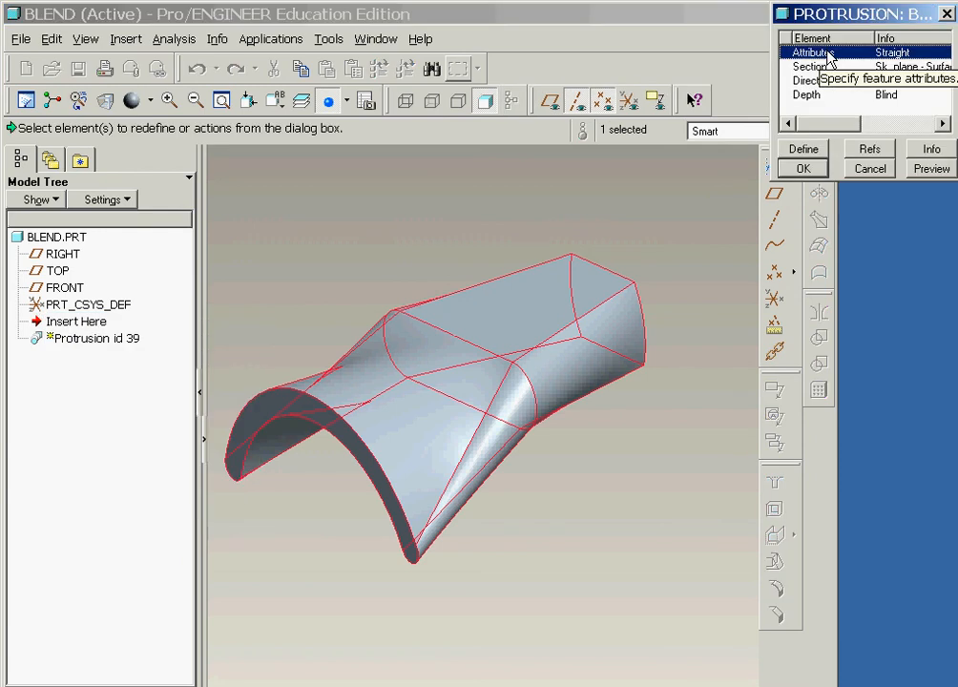
double_click(828, 54)
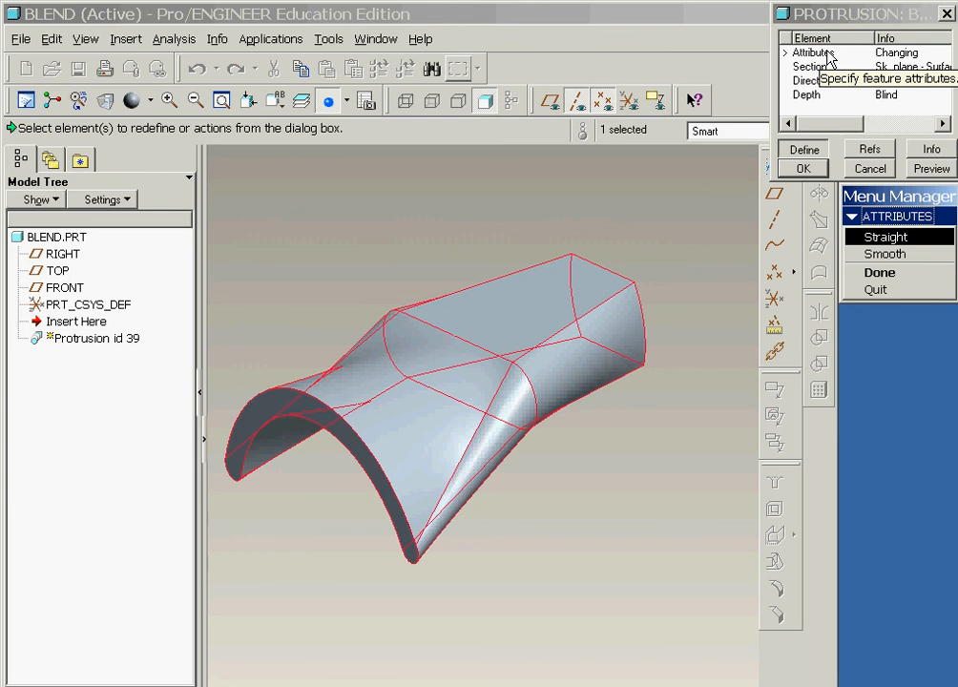
left_click(915, 255)
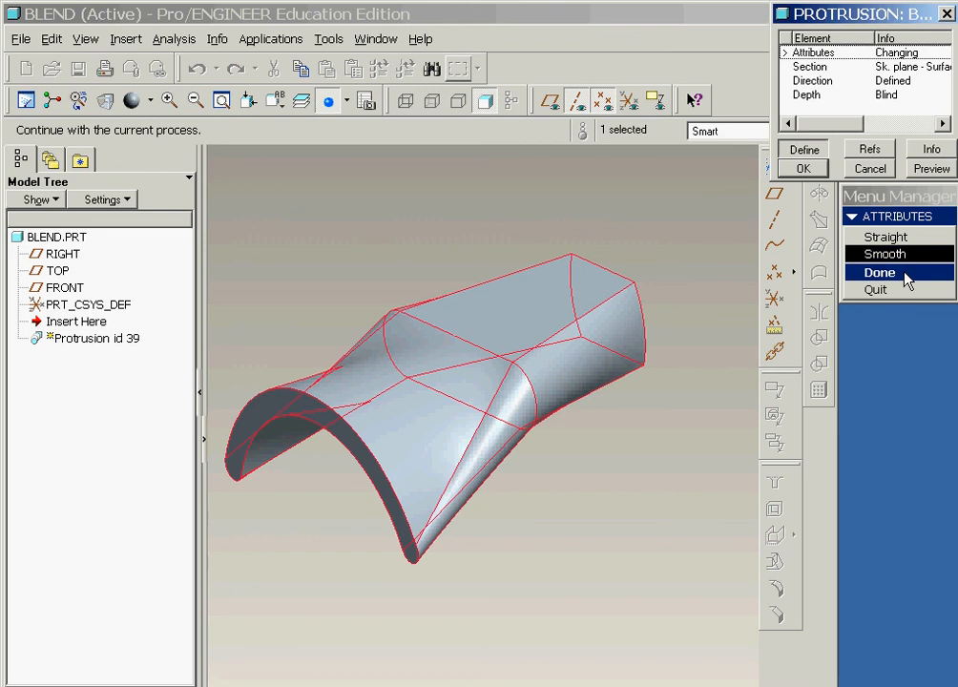
left_click(905, 276)
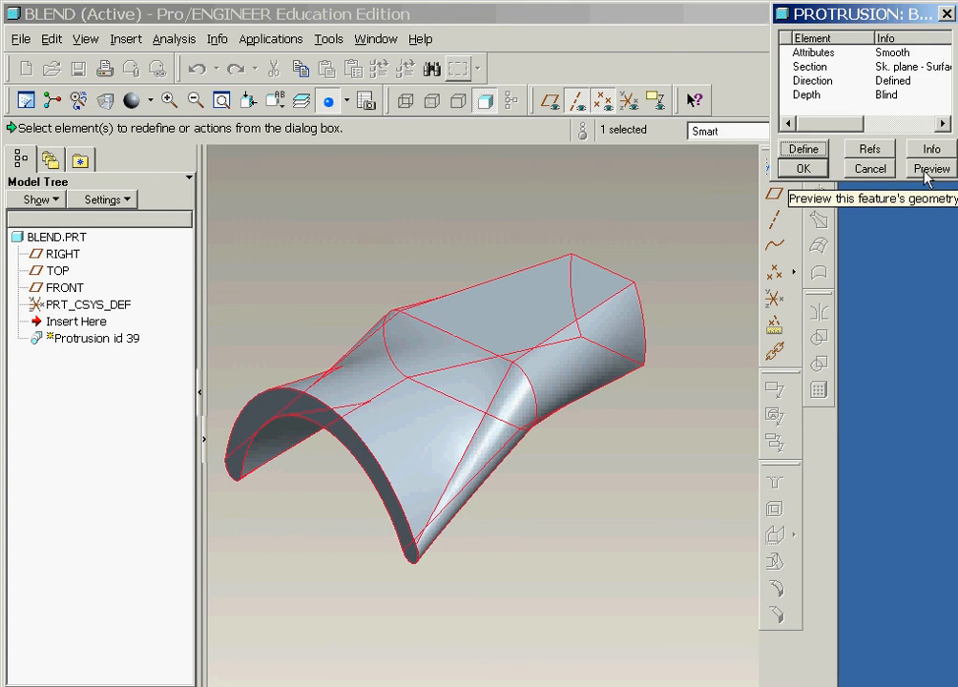
Preview the smooth blend geometry and accept the redefined protrusion.
left_click(926, 170)
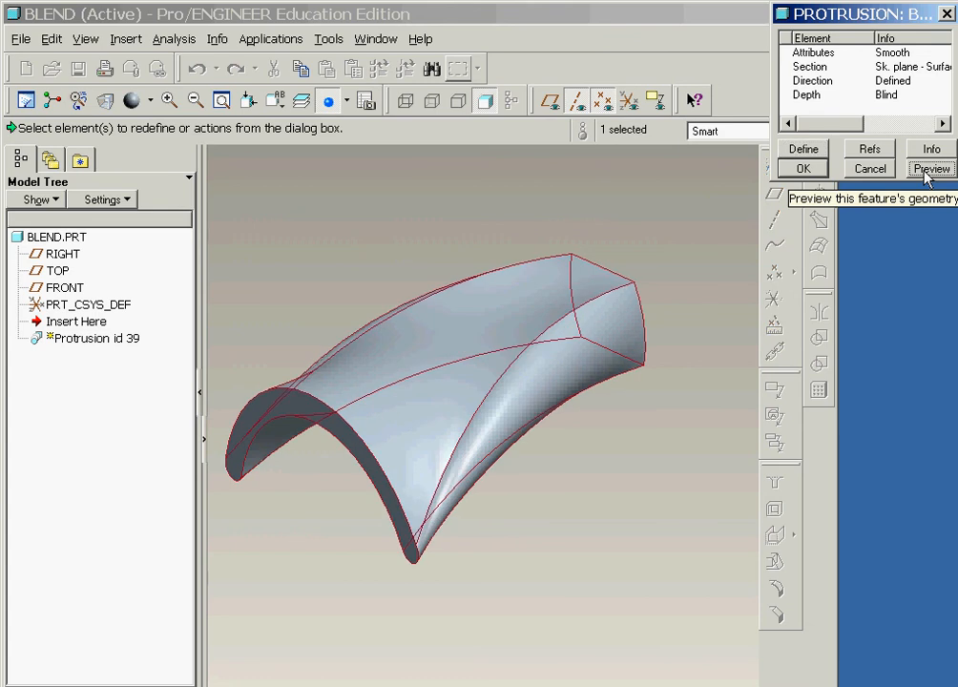
left_click(804, 169)
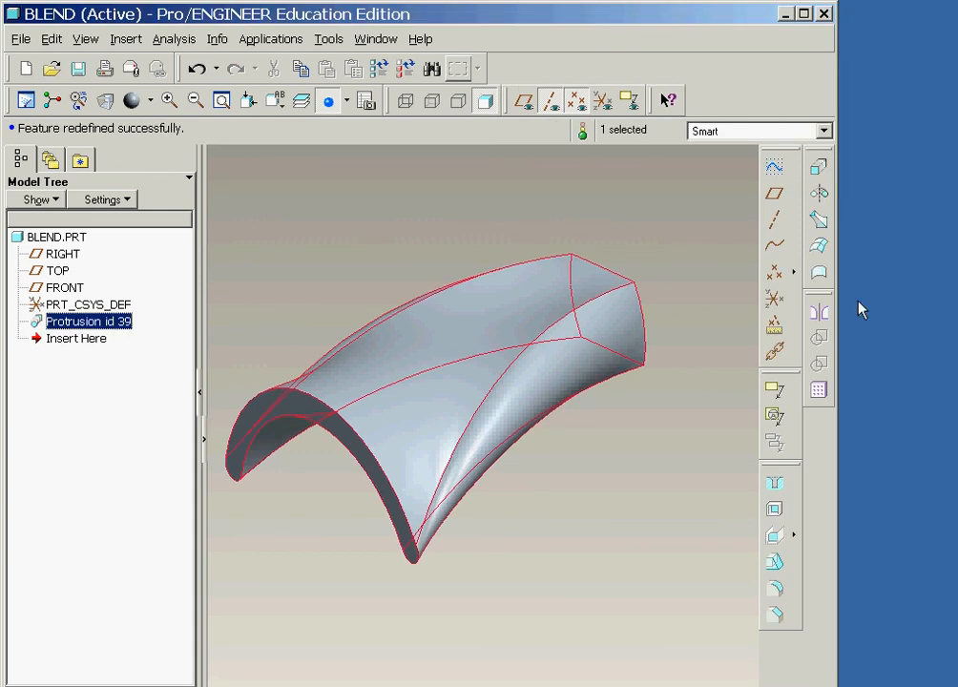
Start a Shell on the blended solid, removing the curved arch-shaped end face and the four-sided face at the opposite end.
left_click(775, 510)
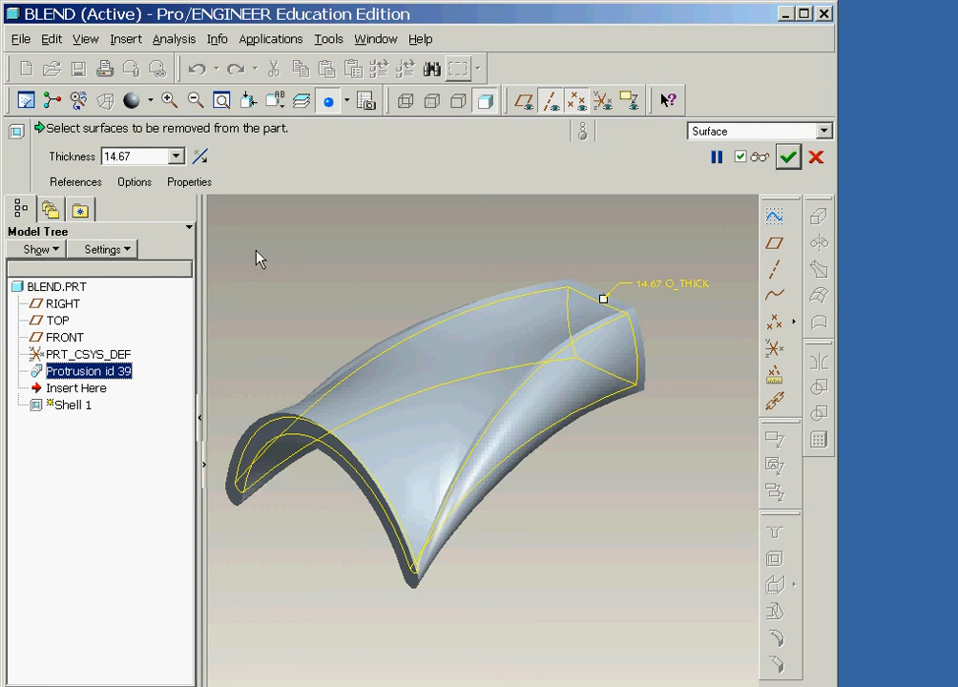
left_click(334, 452)
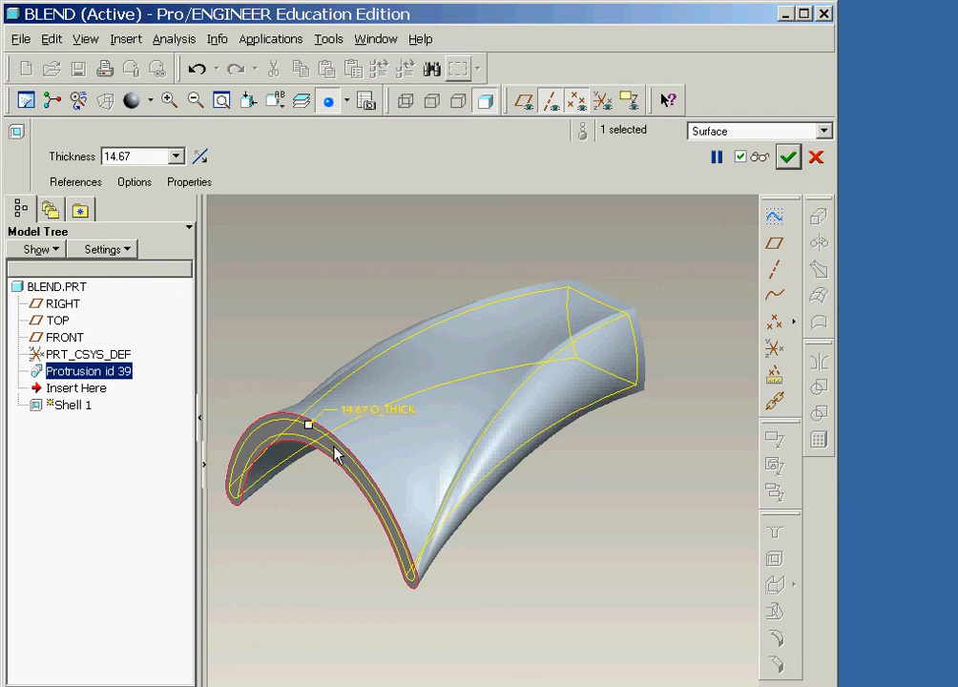
middle_click_drag(334, 453, 612, 331)
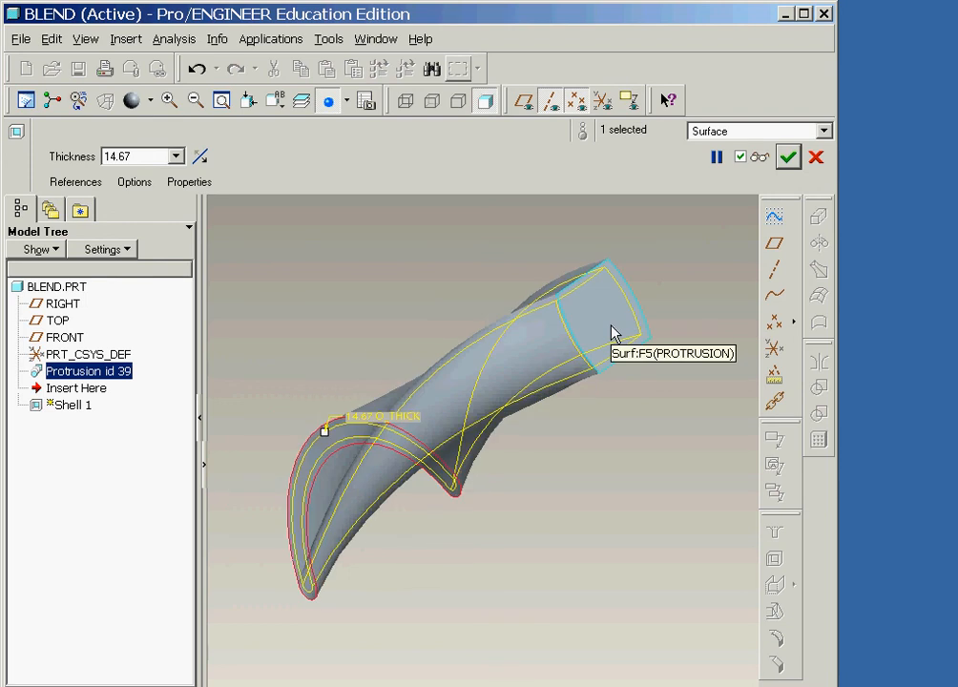
left_click(611, 331)
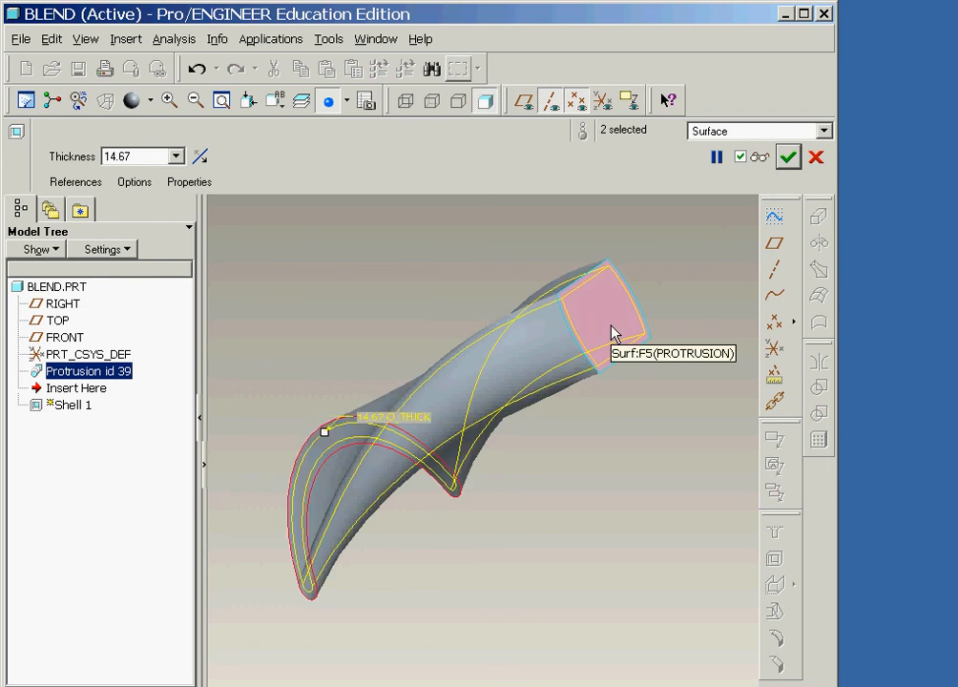
Set the shell's wall thickness to 5, preview the hollowed geometry and complete the feature.
double_click(124, 156)
type("5")
key("Return")
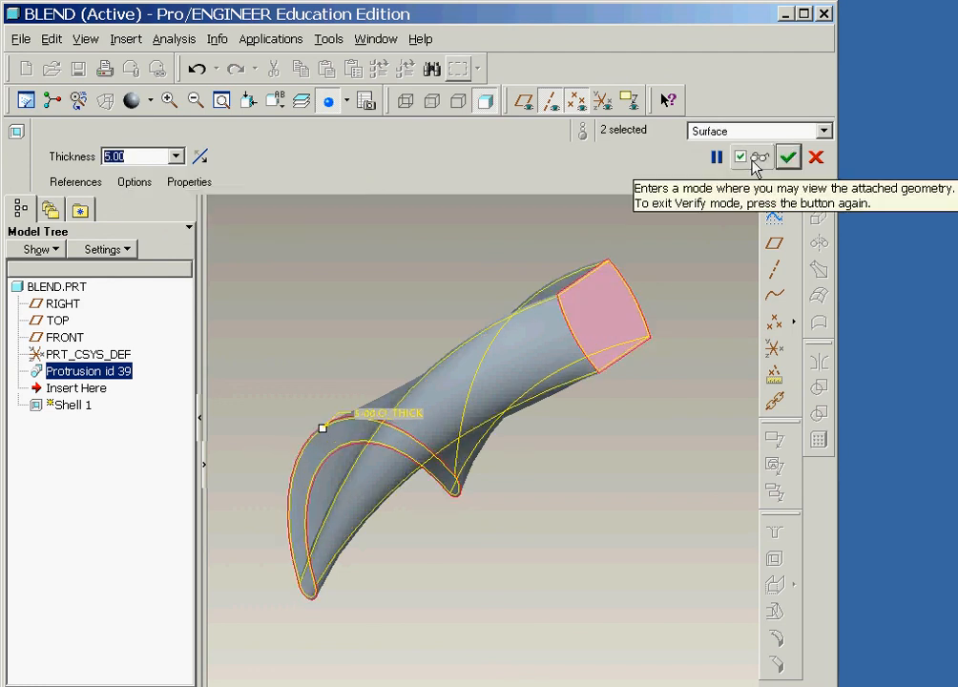
left_click(756, 163)
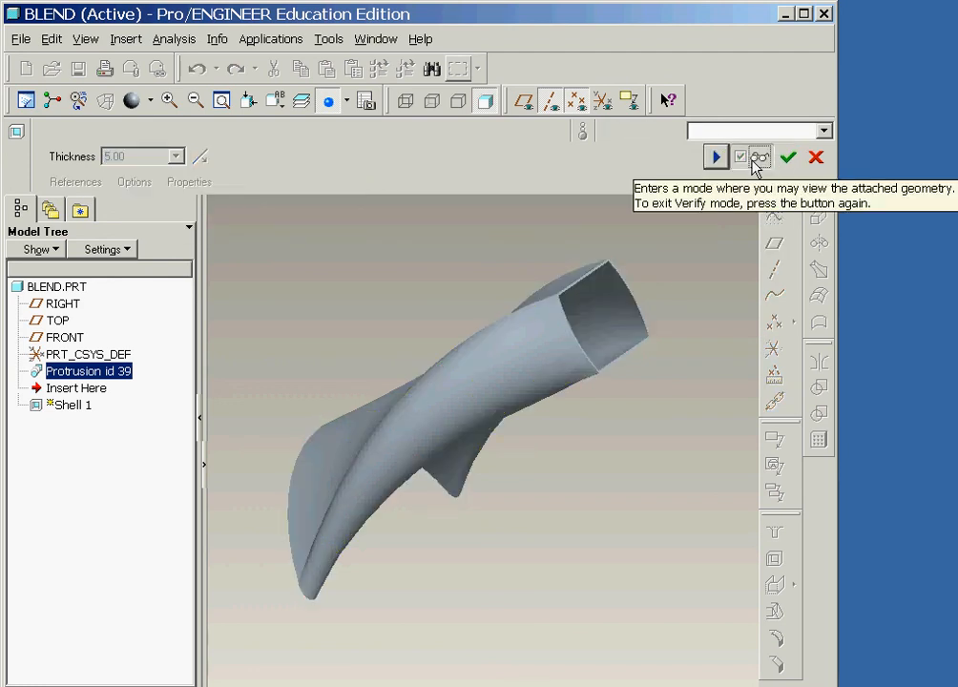
left_click(789, 158)
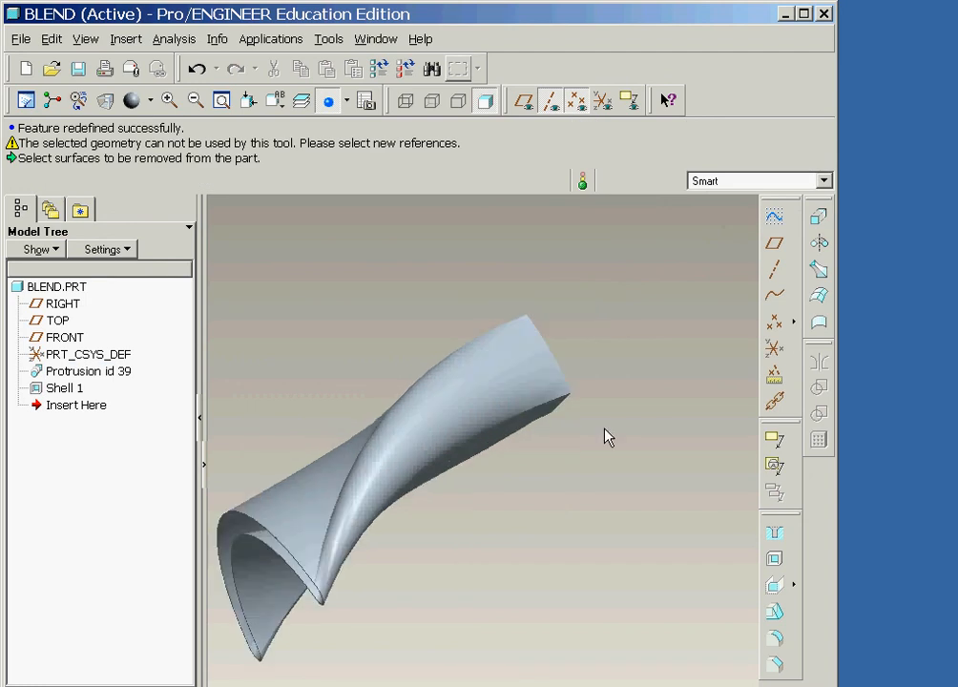